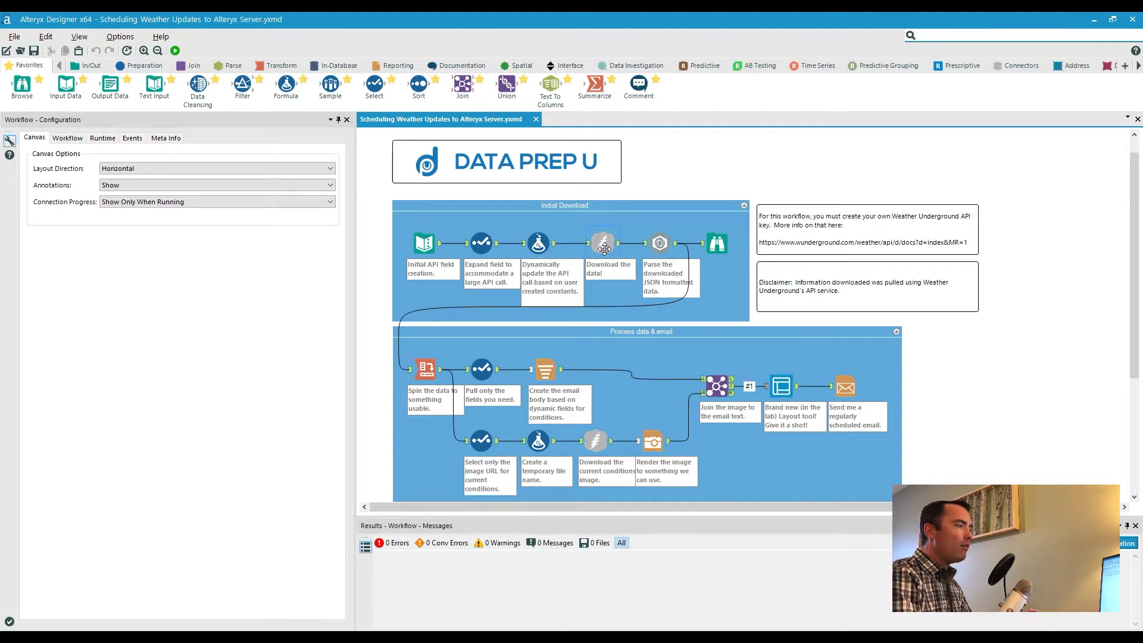
- Review the settings of the data download, email body text, Visual Layout and email sending tools
{"action": "left_click", "coordinate": [603, 247]}
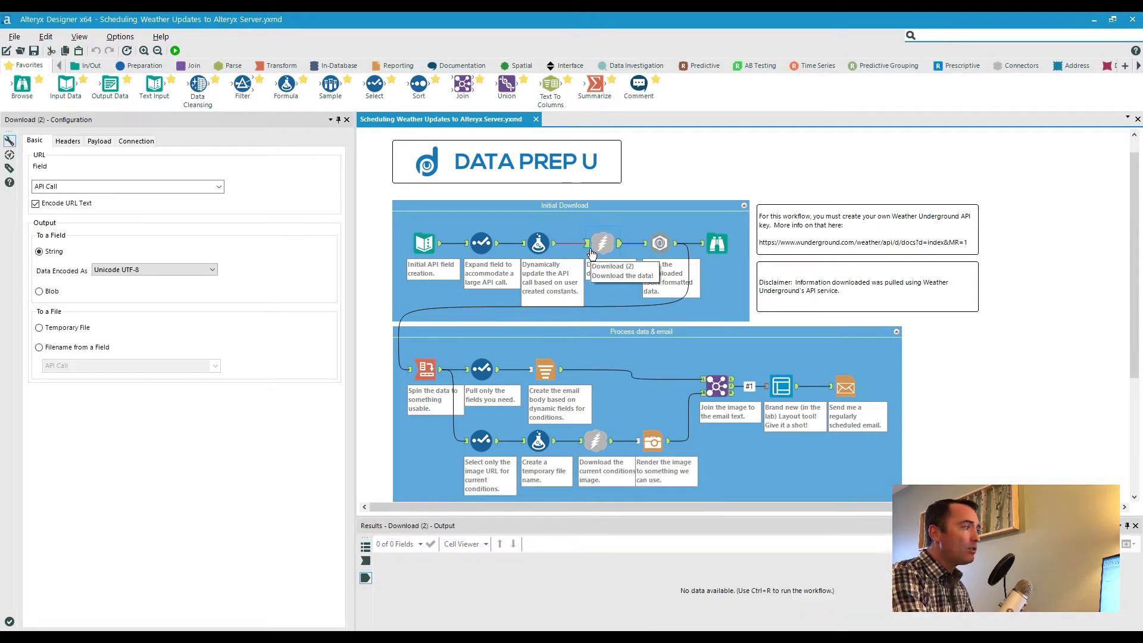
{"action": "left_click", "coordinate": [544, 368]}
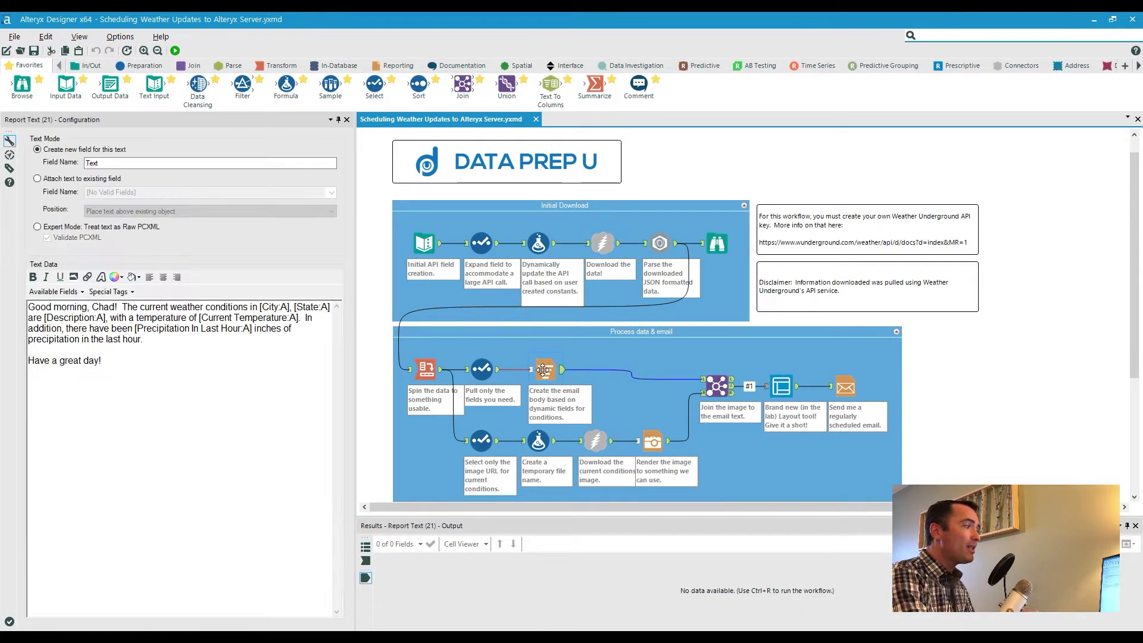
{"action": "left_click", "coordinate": [238, 339]}
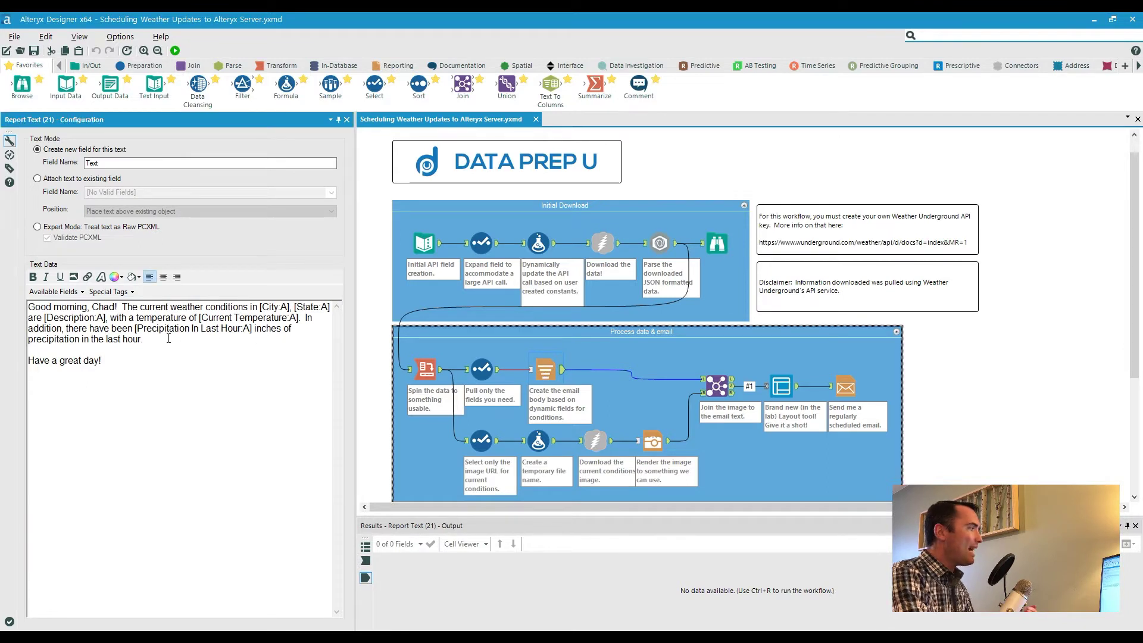
{"action": "left_click_drag", "start_coordinate": [169, 339], "coordinate": [37, 304]}
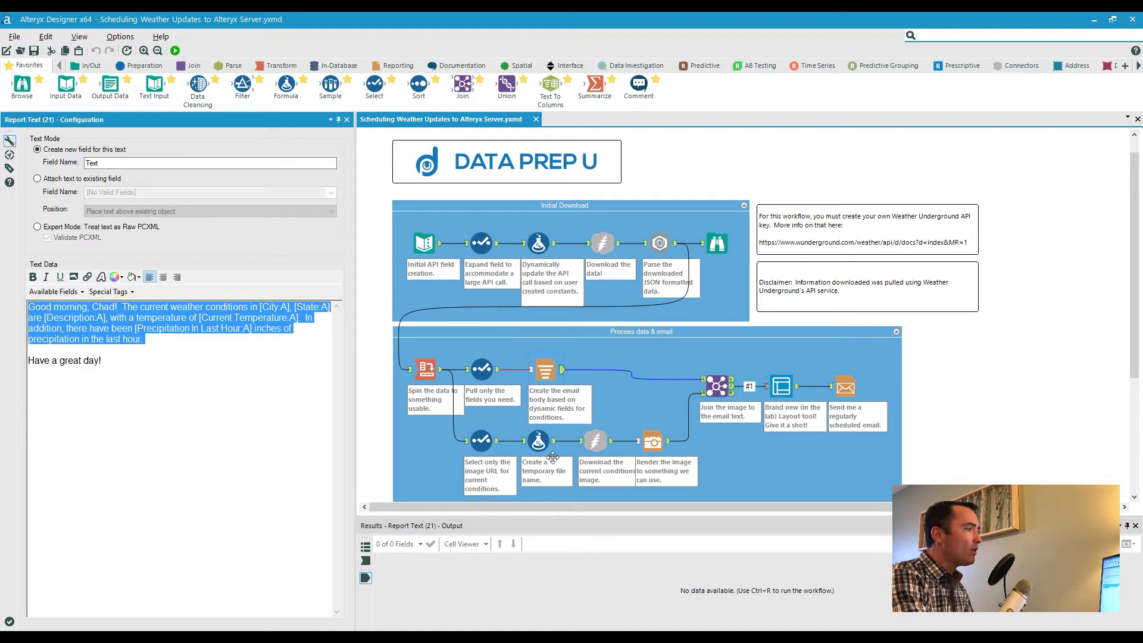
{"action": "left_click", "coordinate": [777, 393]}
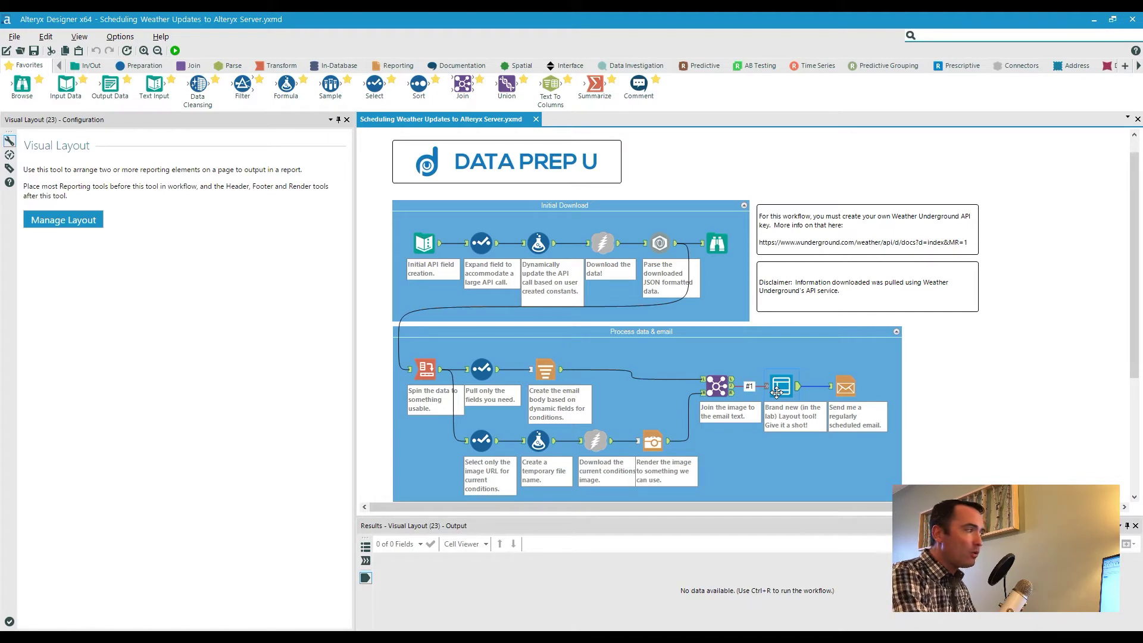
{"action": "left_click", "coordinate": [846, 387]}
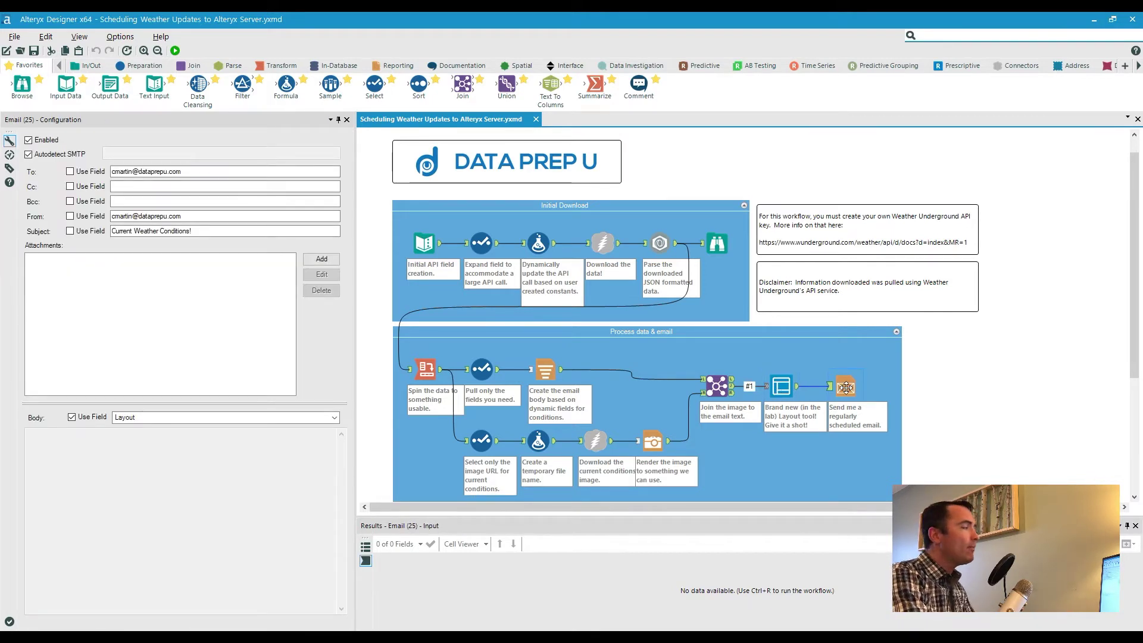
{"action": "left_click", "coordinate": [778, 172]}
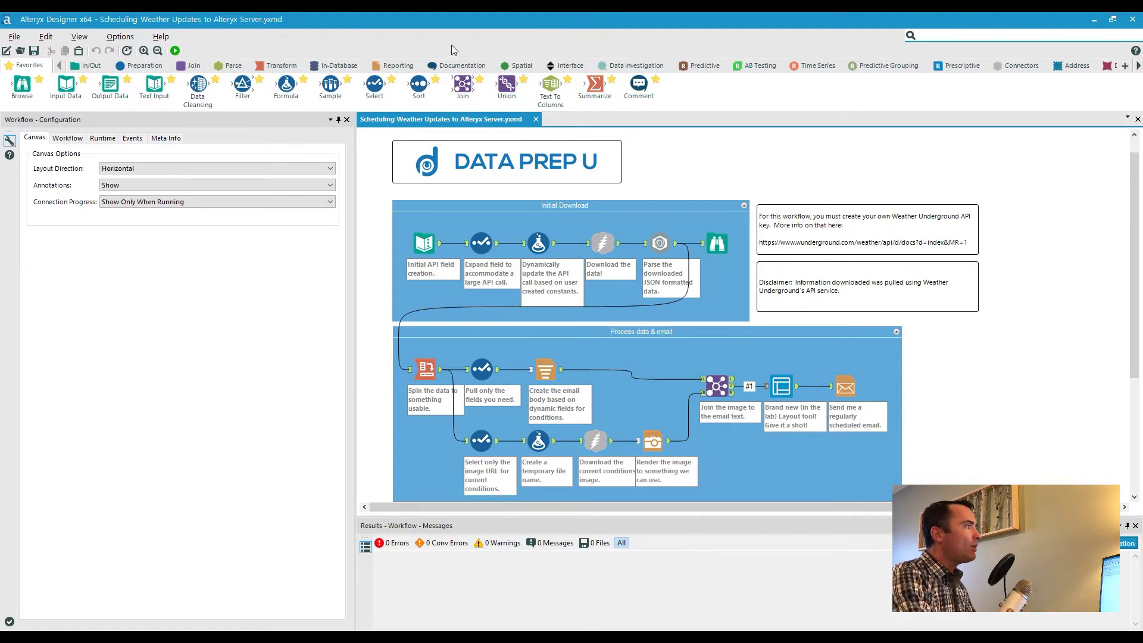
- Schedule the workflow with the Data Prep U Analytics Gallery as the location
{"action": "left_click", "coordinate": [125, 38]}
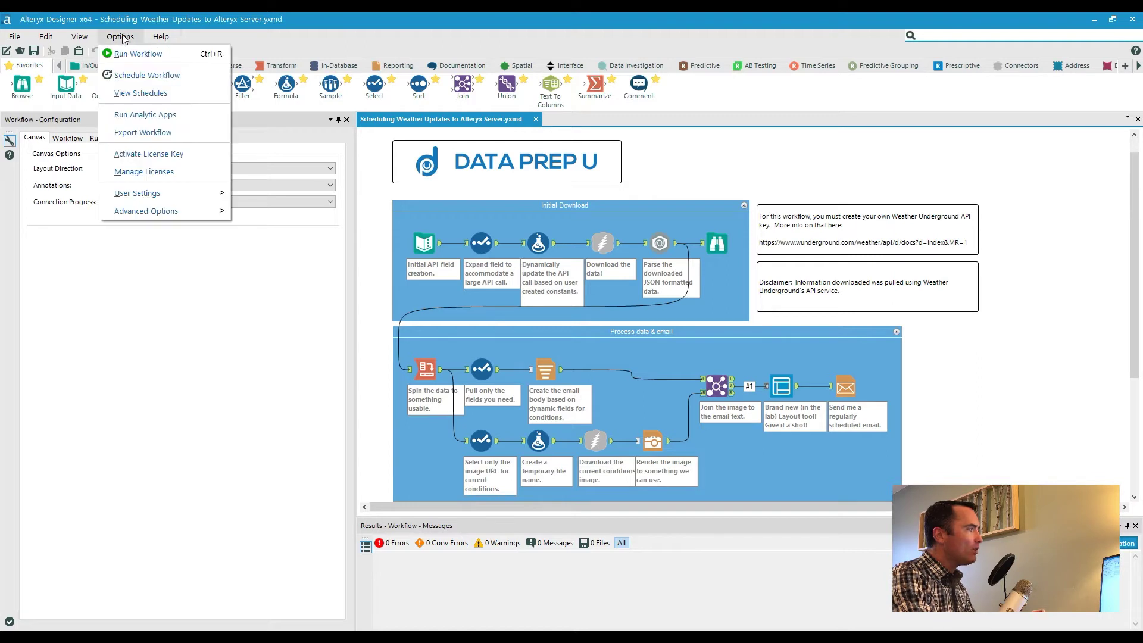
{"action": "left_click", "coordinate": [132, 75]}
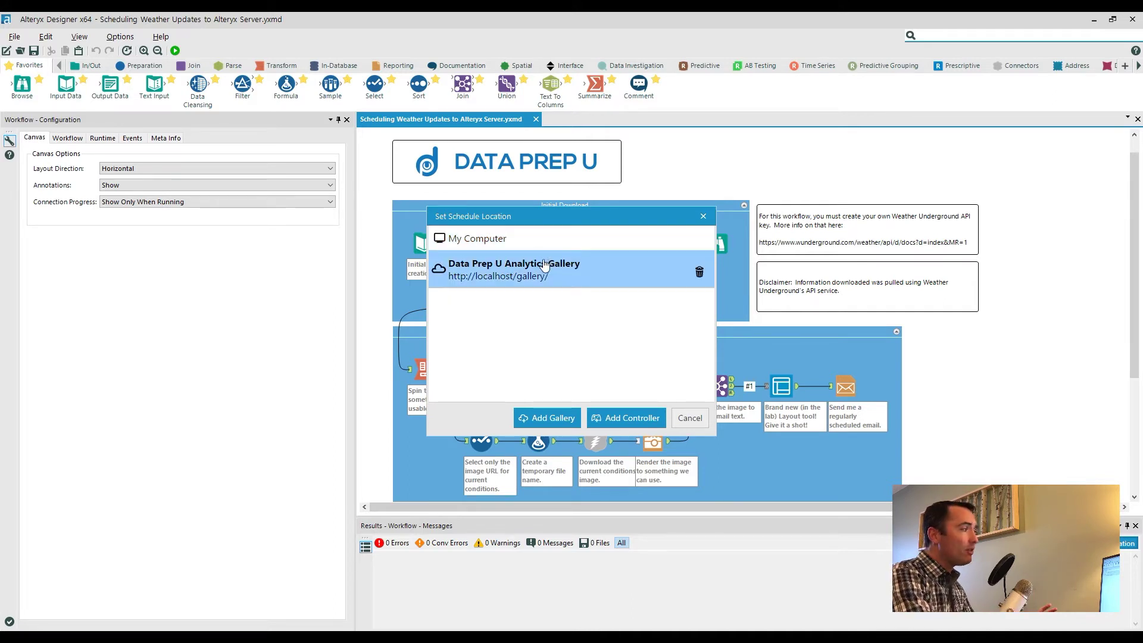
{"action": "left_click", "coordinate": [549, 269]}
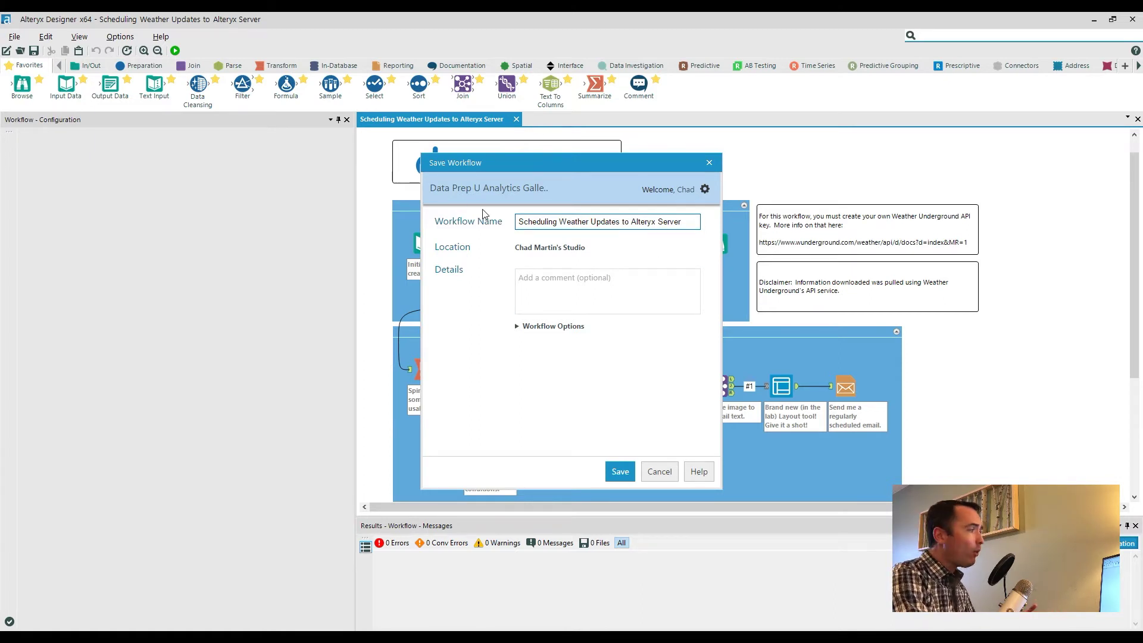
- Save 'Scheduling Weather Updates to Alteryx Server' to the gallery with validation on, then view it in the browser
{"action": "left_click", "coordinate": [533, 327]}
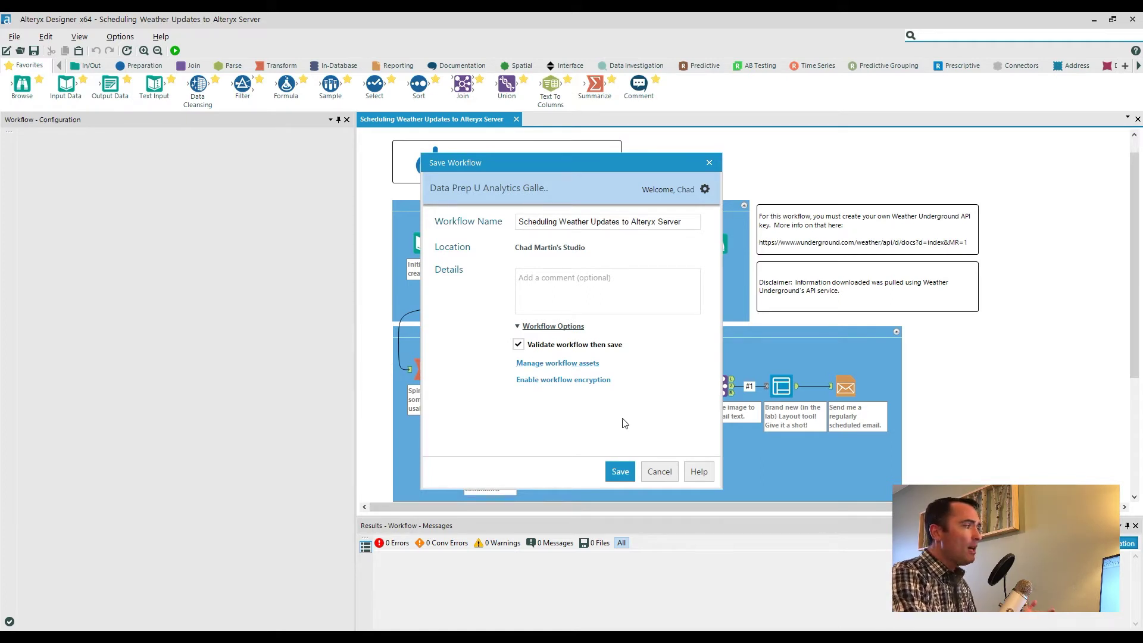
{"action": "left_click", "coordinate": [619, 471]}
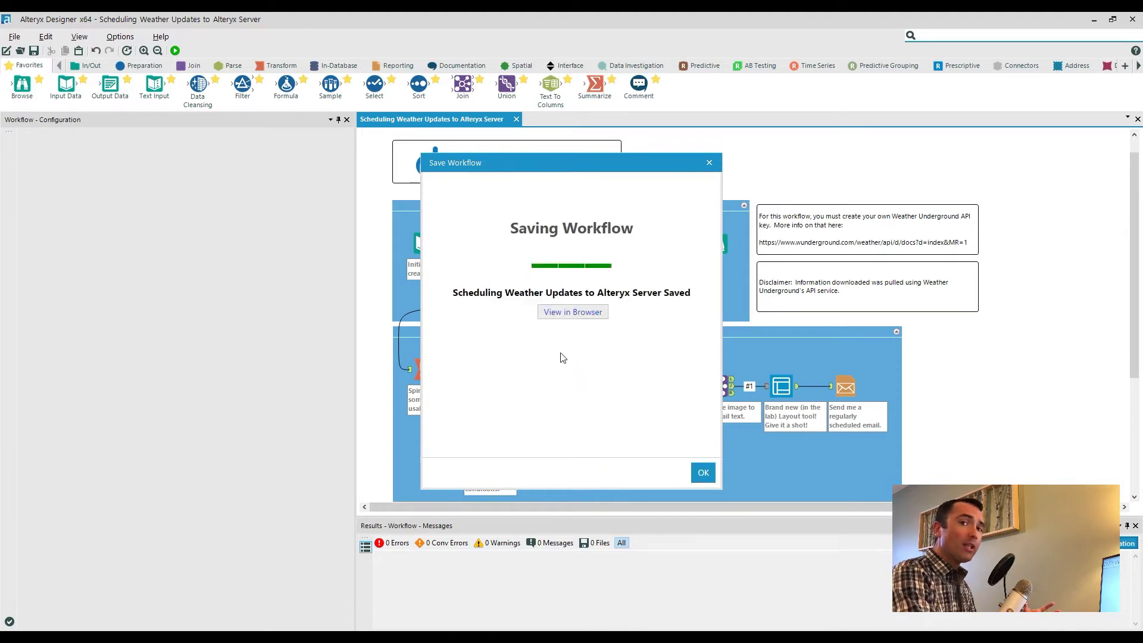
{"action": "left_click", "coordinate": [562, 314]}
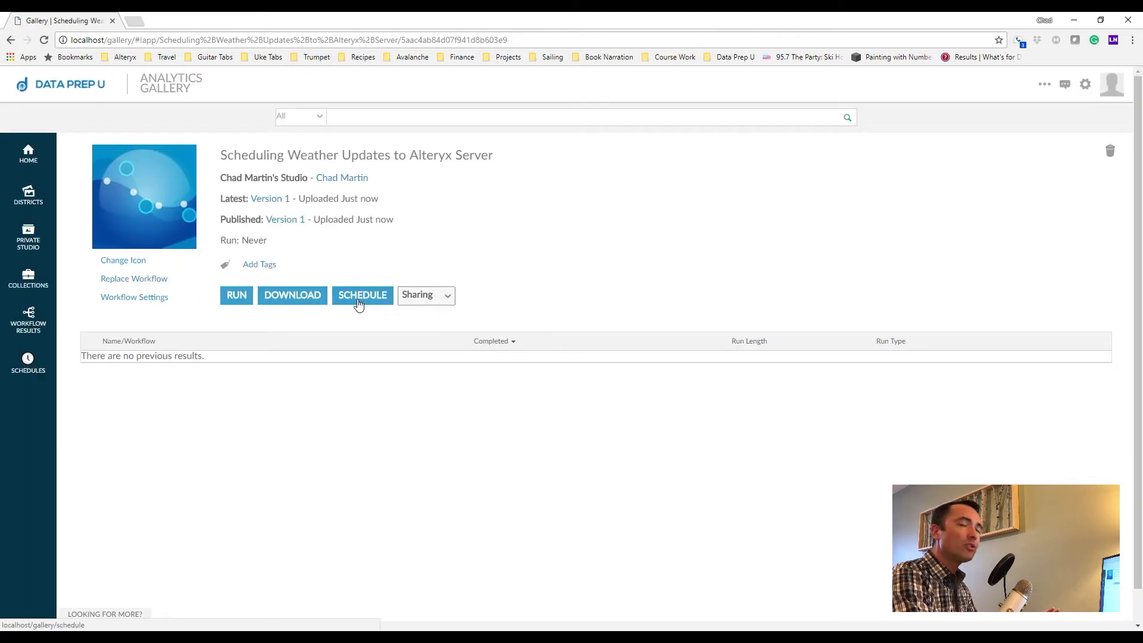
- Create a new schedule for the weather workflow and set it to Recurring
{"action": "left_click", "coordinate": [358, 303]}
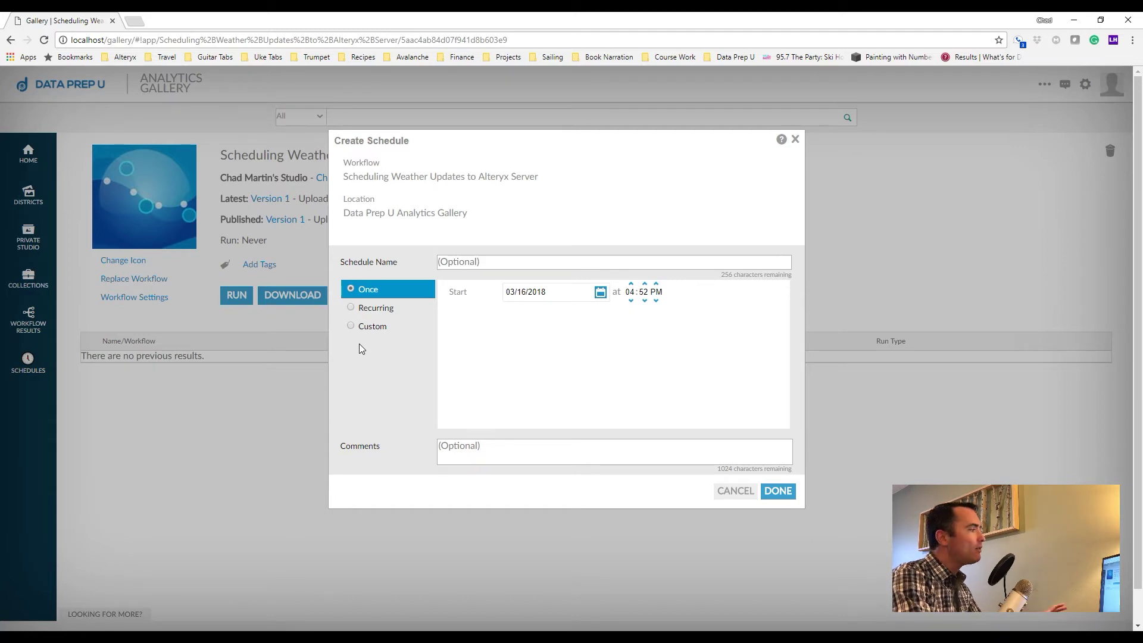
{"action": "left_click", "coordinate": [366, 308]}
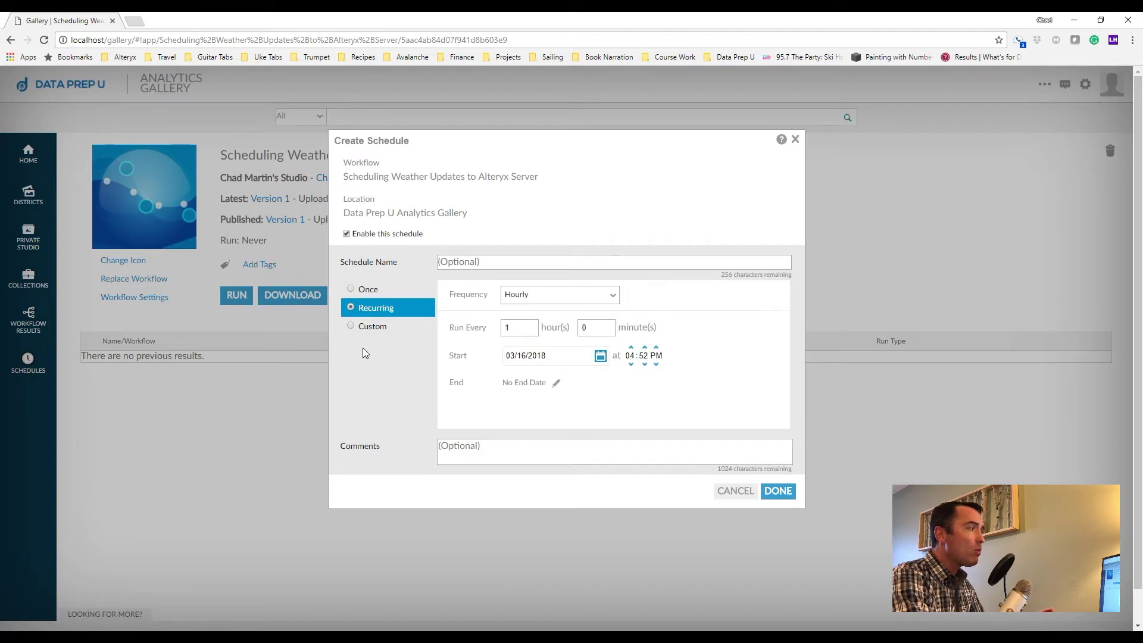
- Make the schedule run Daily at 08:00 AM starting 03/17/2018, and create it
{"action": "left_click", "coordinate": [549, 298]}
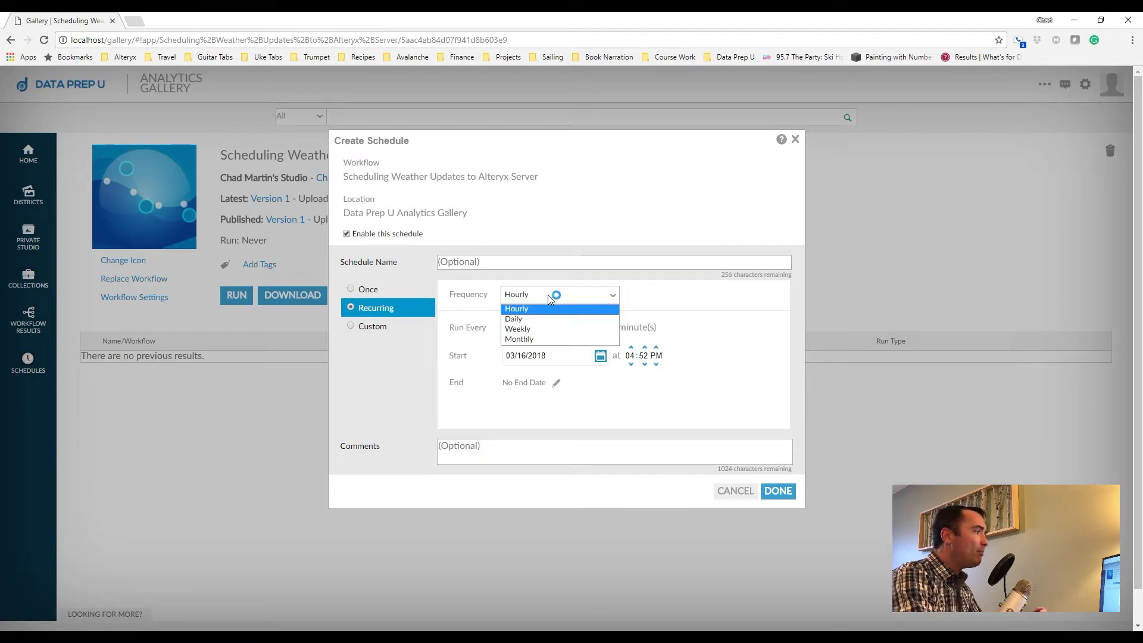
{"action": "left_click", "coordinate": [524, 319]}
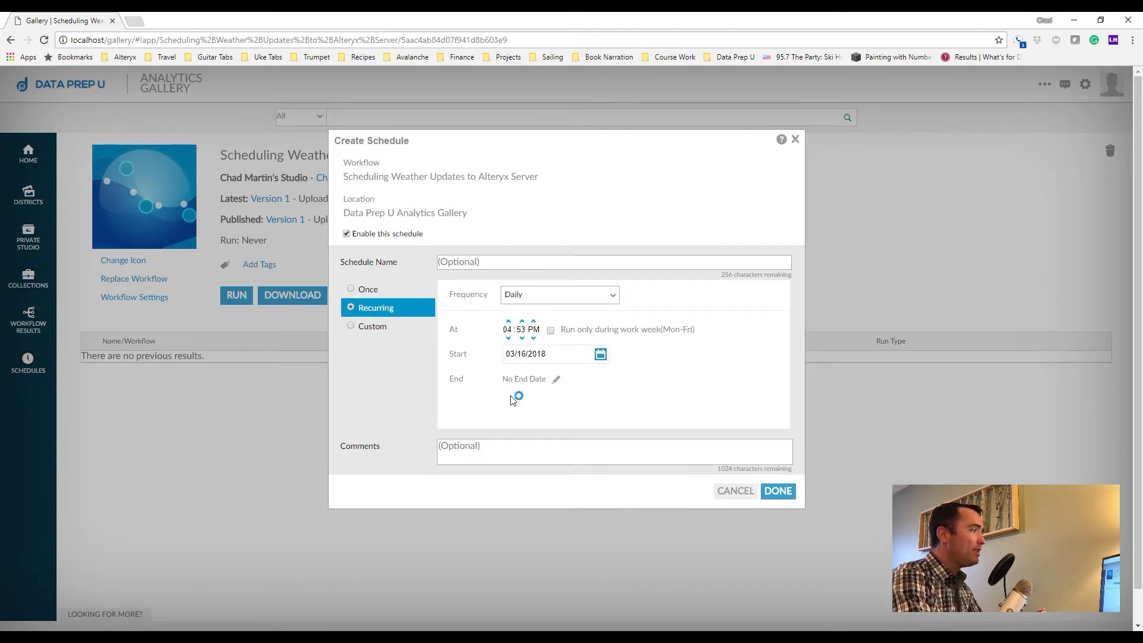
{"action": "left_click", "coordinate": [508, 329]}
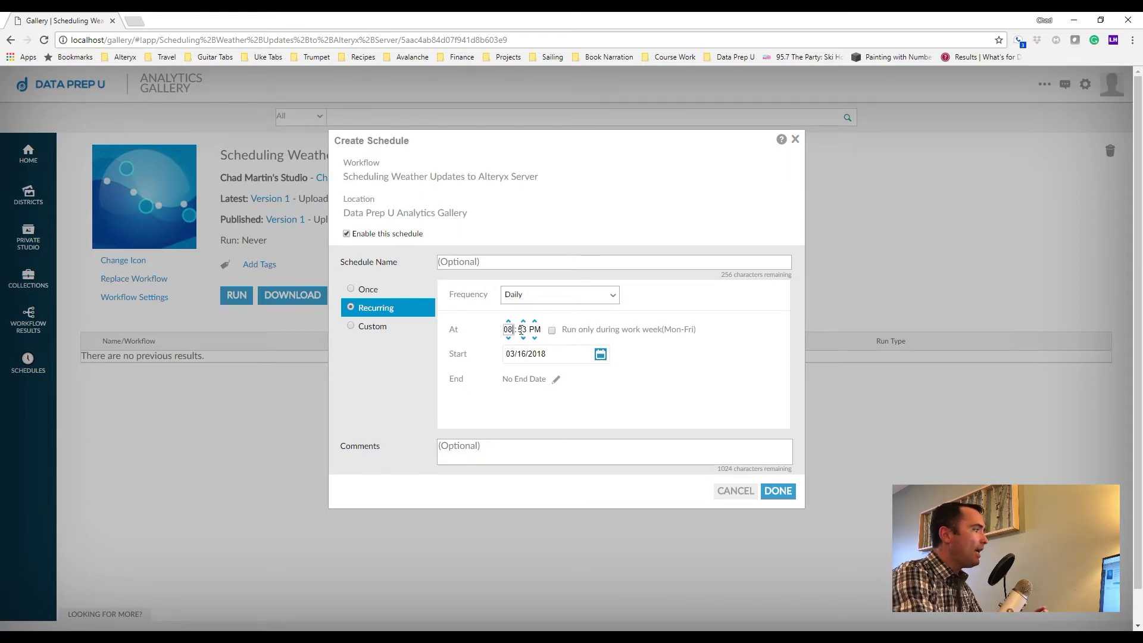
{"action": "left_click", "coordinate": [521, 329]}
{"action": "type", "text": "00"}
{"action": "left_click", "coordinate": [529, 329]}
{"action": "type", "text": "a"}
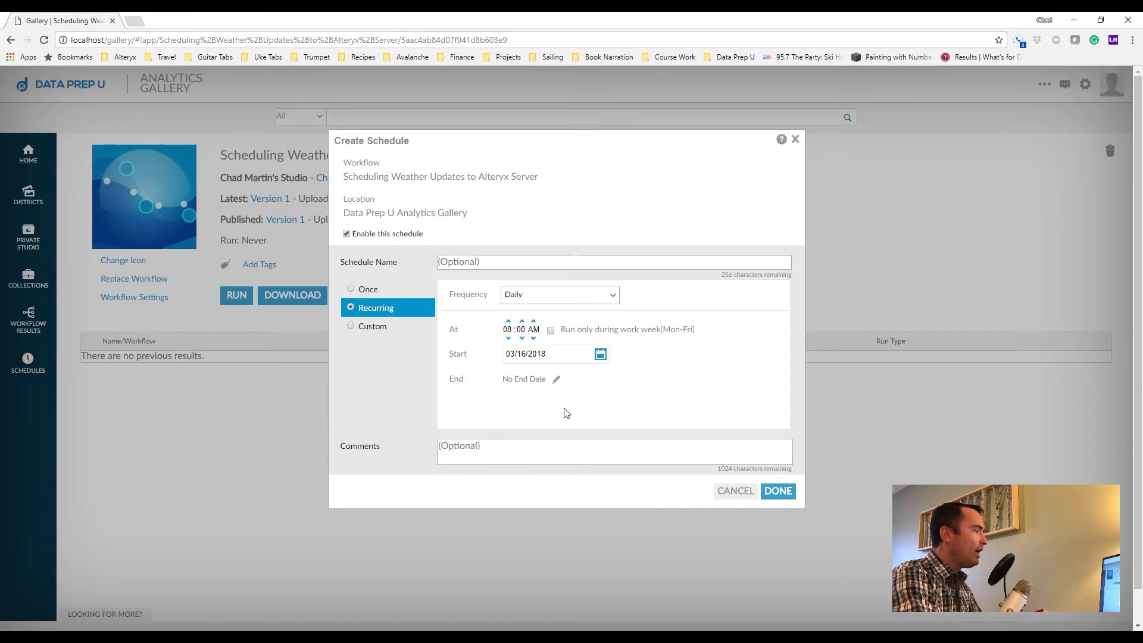
{"action": "left_click", "coordinate": [601, 355]}
{"action": "left_click", "coordinate": [651, 445]}
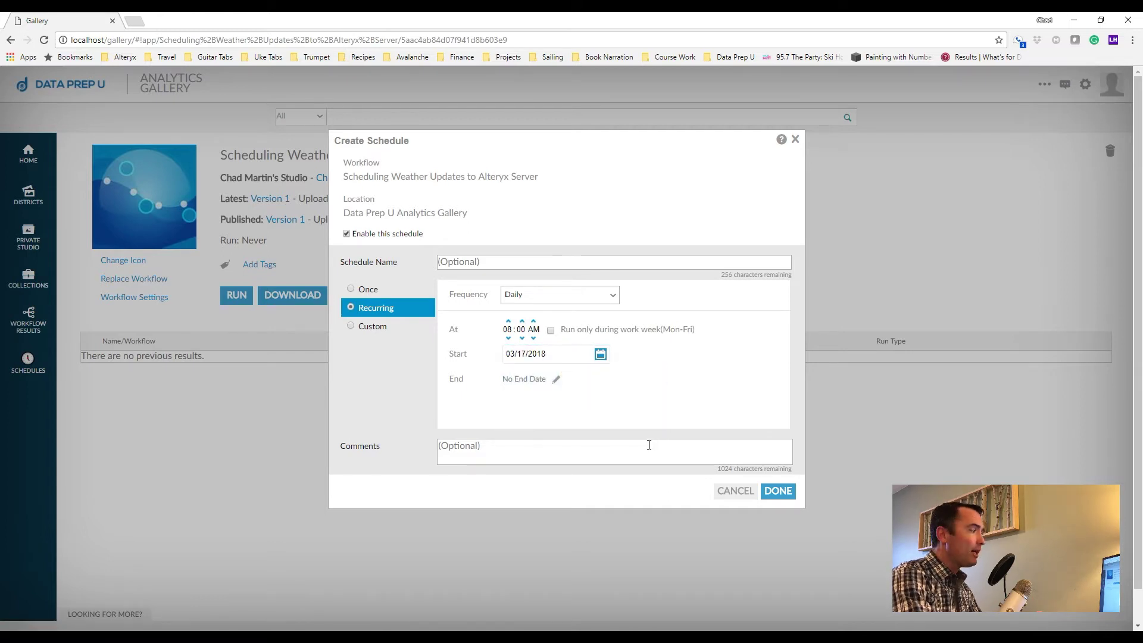
{"action": "left_click", "coordinate": [774, 491]}
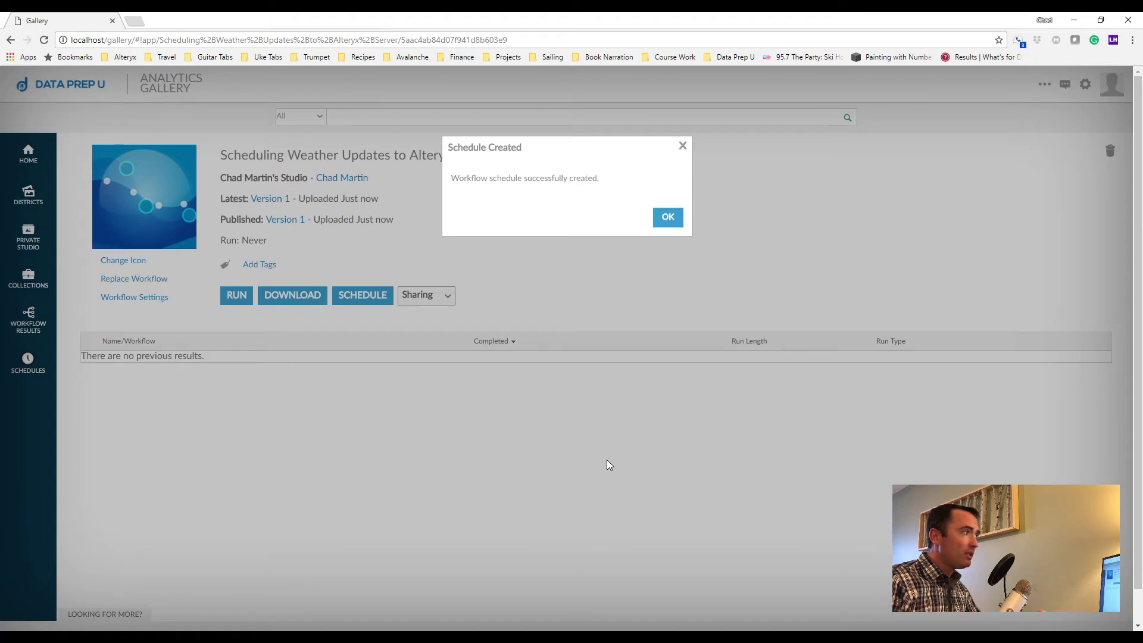
- Dismiss the Schedule Created confirmation and open the Gallery Admin area
{"action": "left_click", "coordinate": [670, 222]}
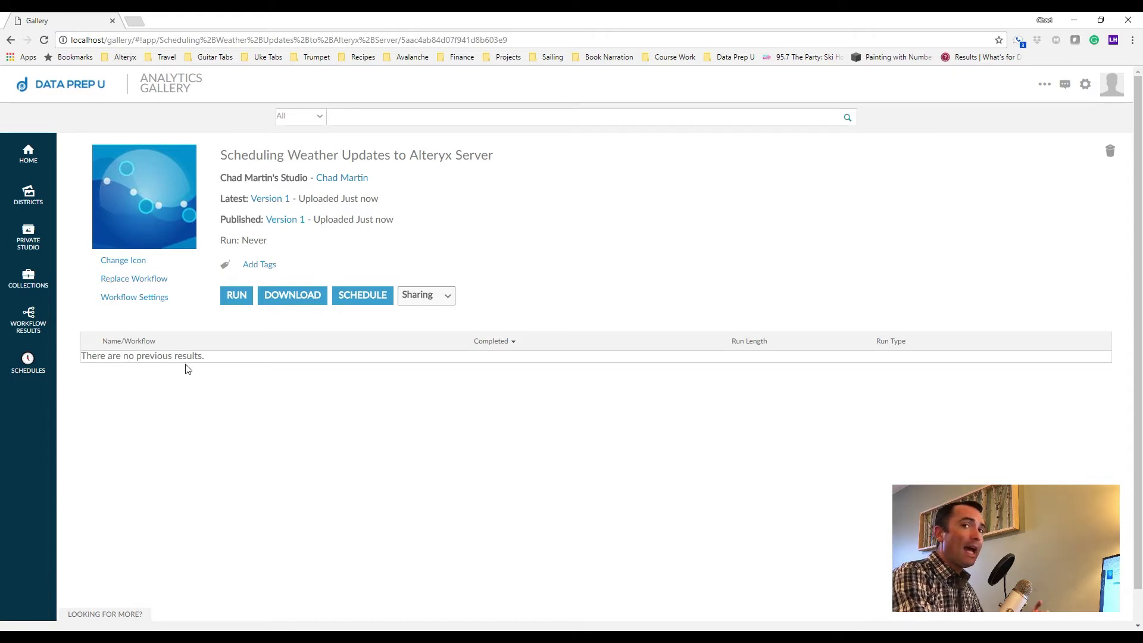
{"action": "left_click", "coordinate": [1084, 86]}
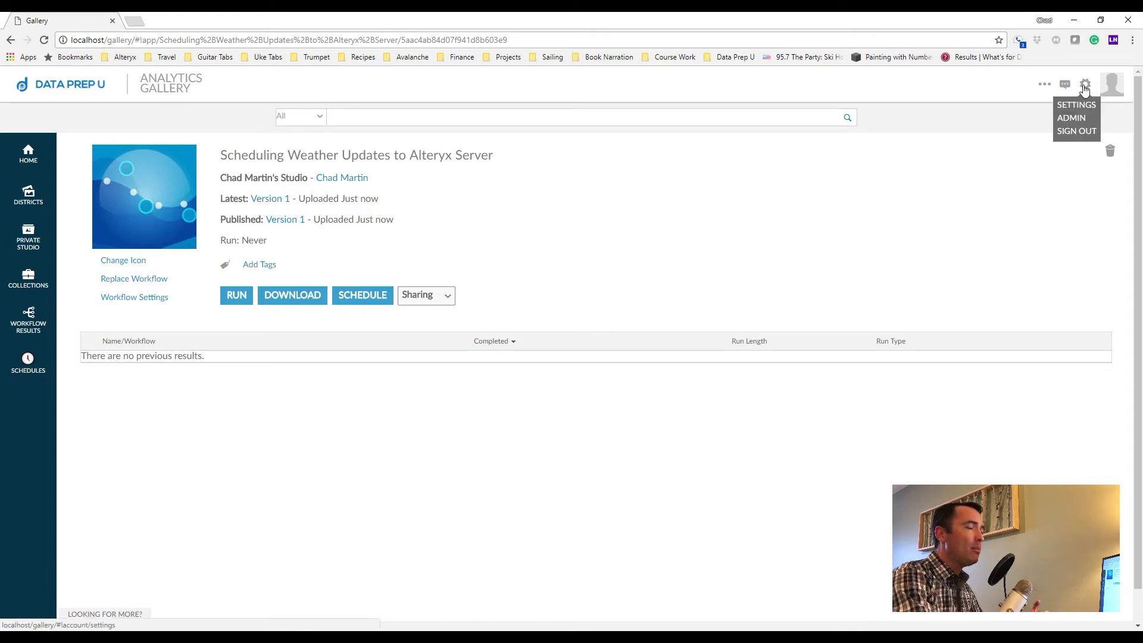
{"action": "left_click", "coordinate": [1083, 119]}
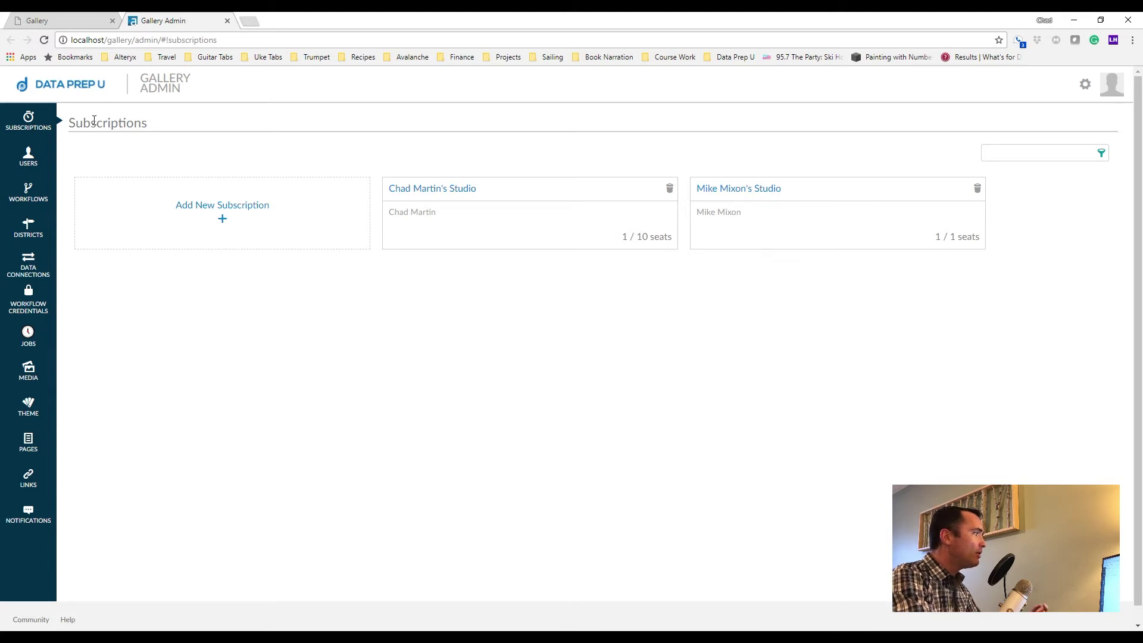
- Confirm the weather workflow's 8:00 AM daily run under Jobs Scheduled Workflows, then return to Status
{"action": "left_click", "coordinate": [29, 339]}
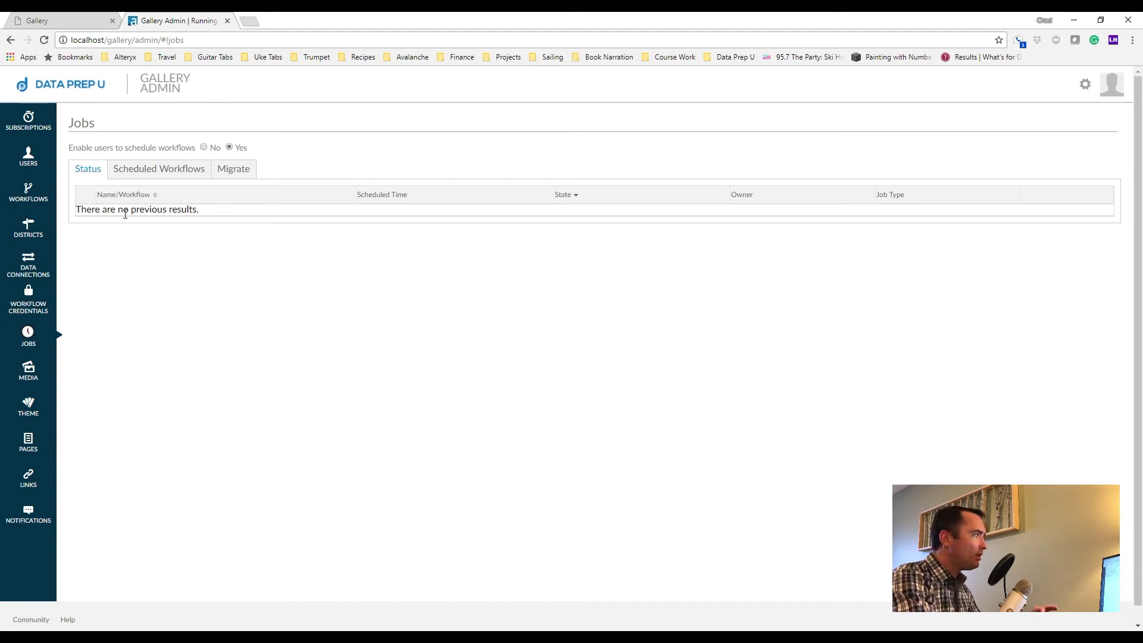
{"action": "left_click", "coordinate": [139, 173]}
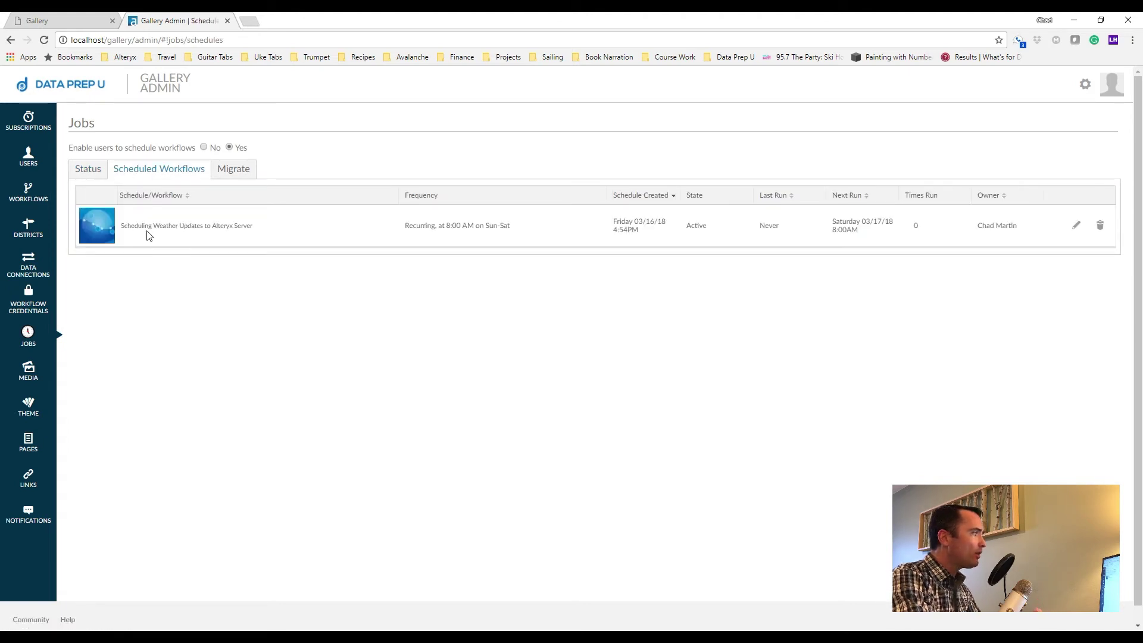
{"action": "left_click_drag", "start_coordinate": [131, 225], "coordinate": [231, 226]}
{"action": "left_click", "coordinate": [231, 226]}
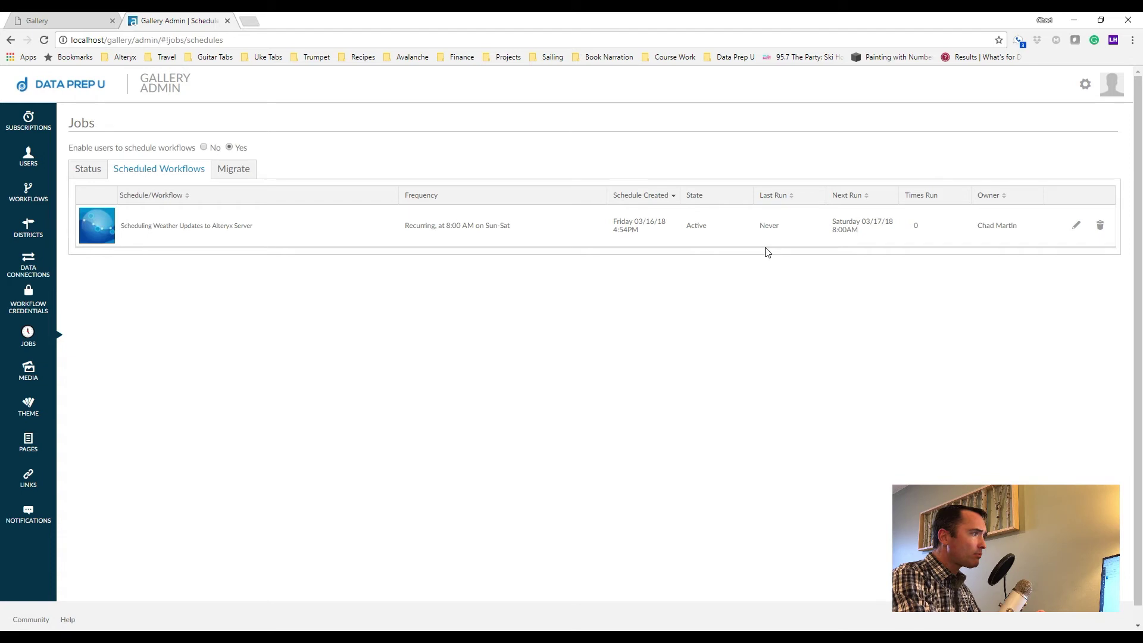
{"action": "left_click_drag", "start_coordinate": [839, 230], "coordinate": [857, 226]}
{"action": "left_click", "coordinate": [859, 229]}
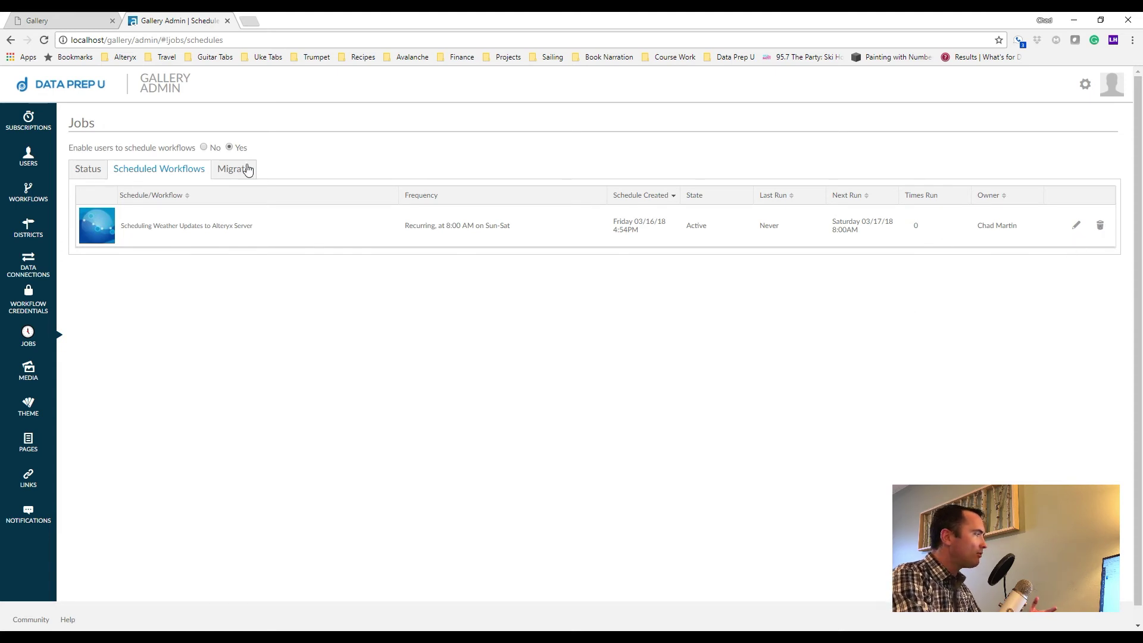
{"action": "left_click", "coordinate": [99, 172]}
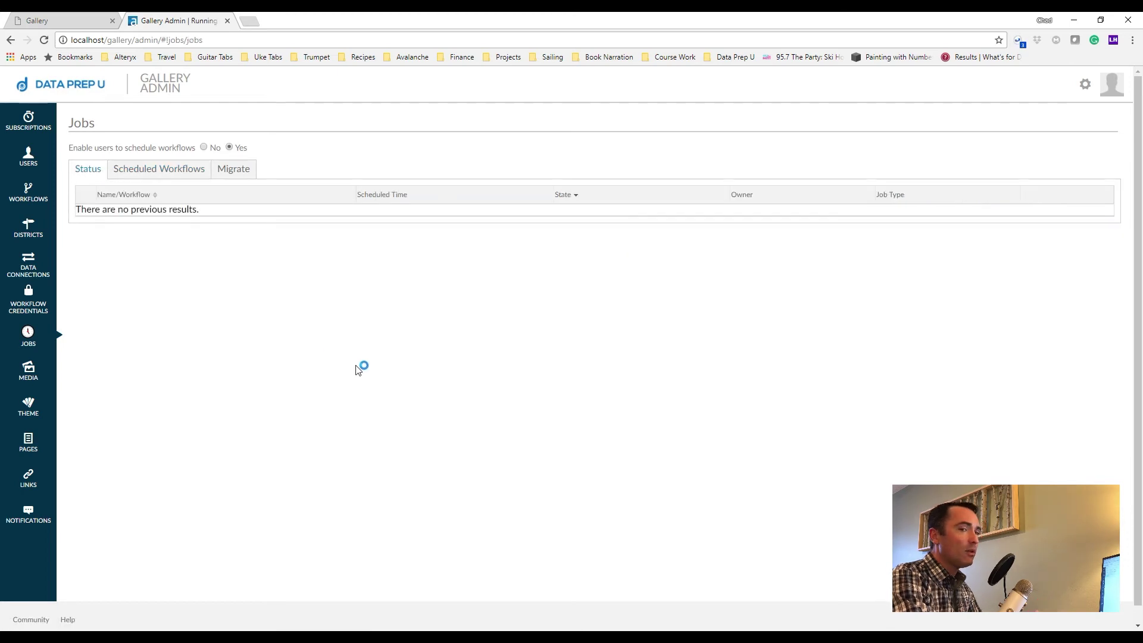